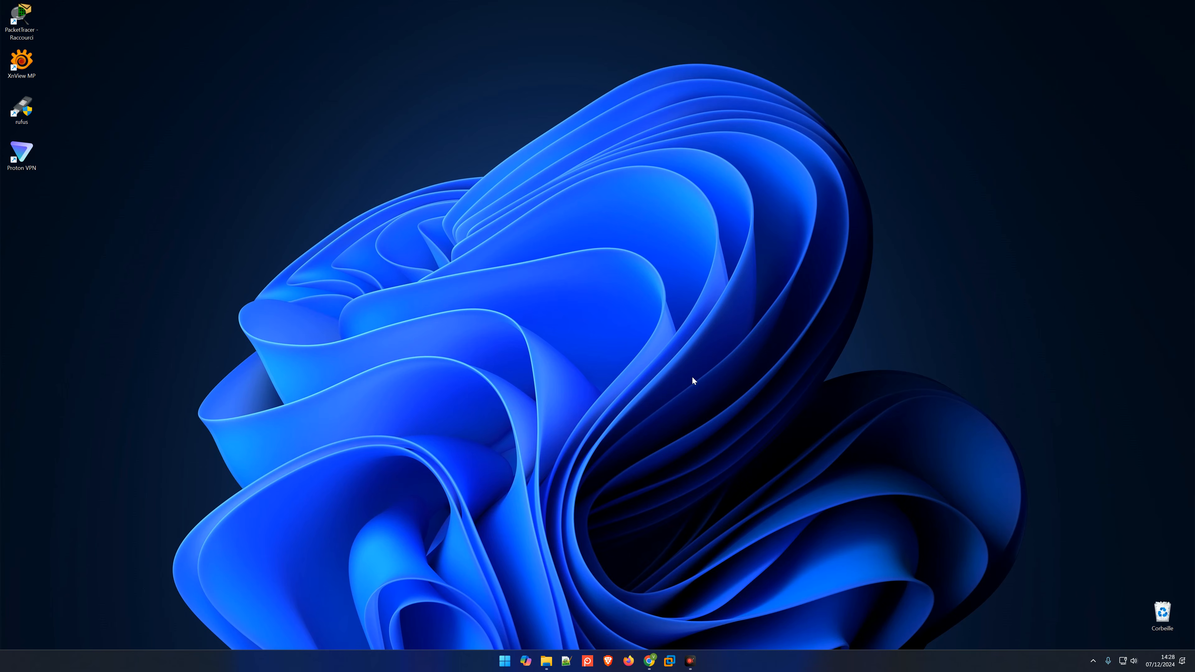
- Search Windows for "restauration" and open the system protection settings for creating a restore point
key("super")
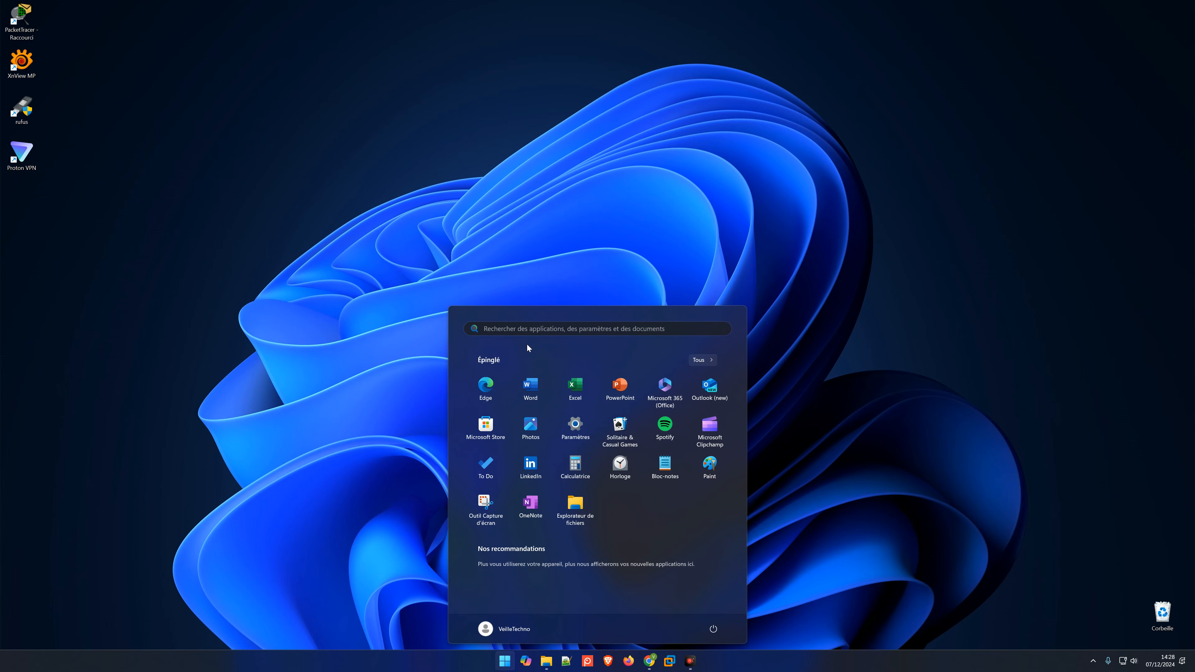
type("restauration")
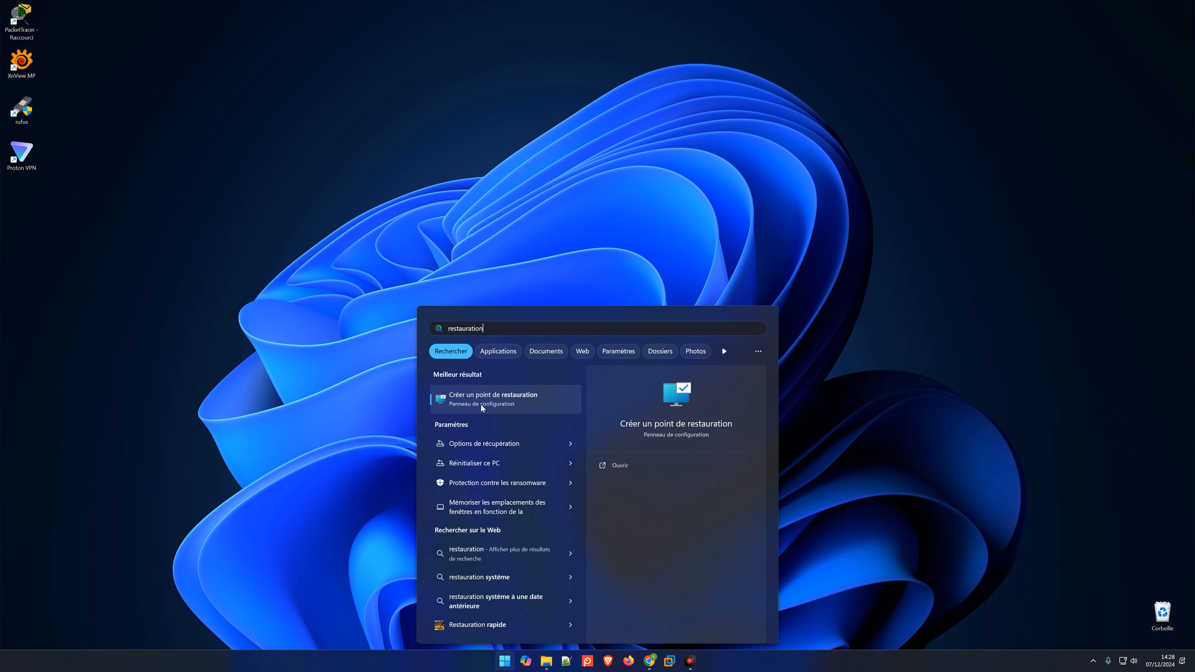
left_click(514, 401)
left_click_drag(224, 121, 625, 209)
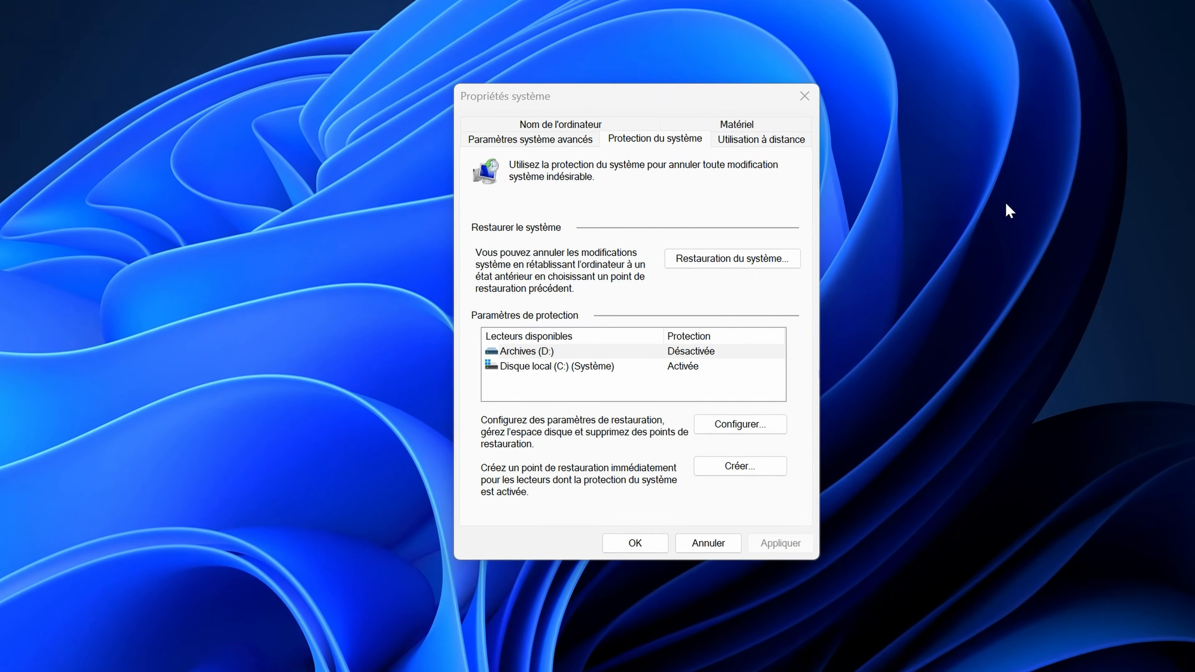
left_click(639, 106)
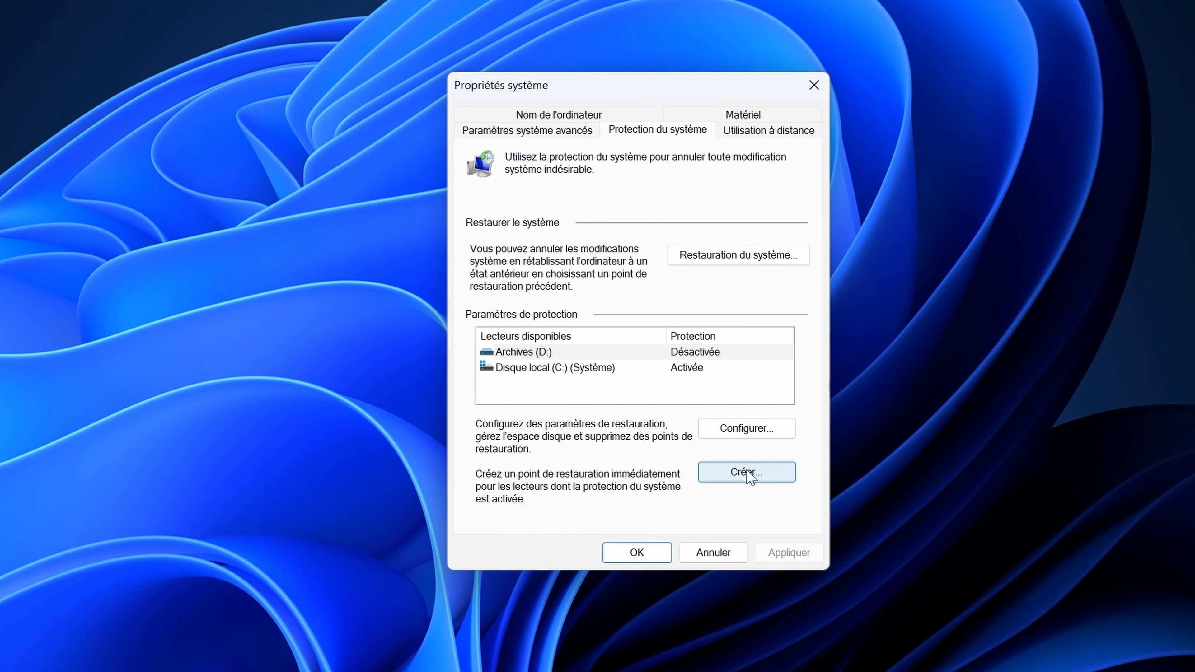
- Try a maximum disk usage of 40% for system protection on Disque local (C:), then cancel the configuration
left_click(567, 371)
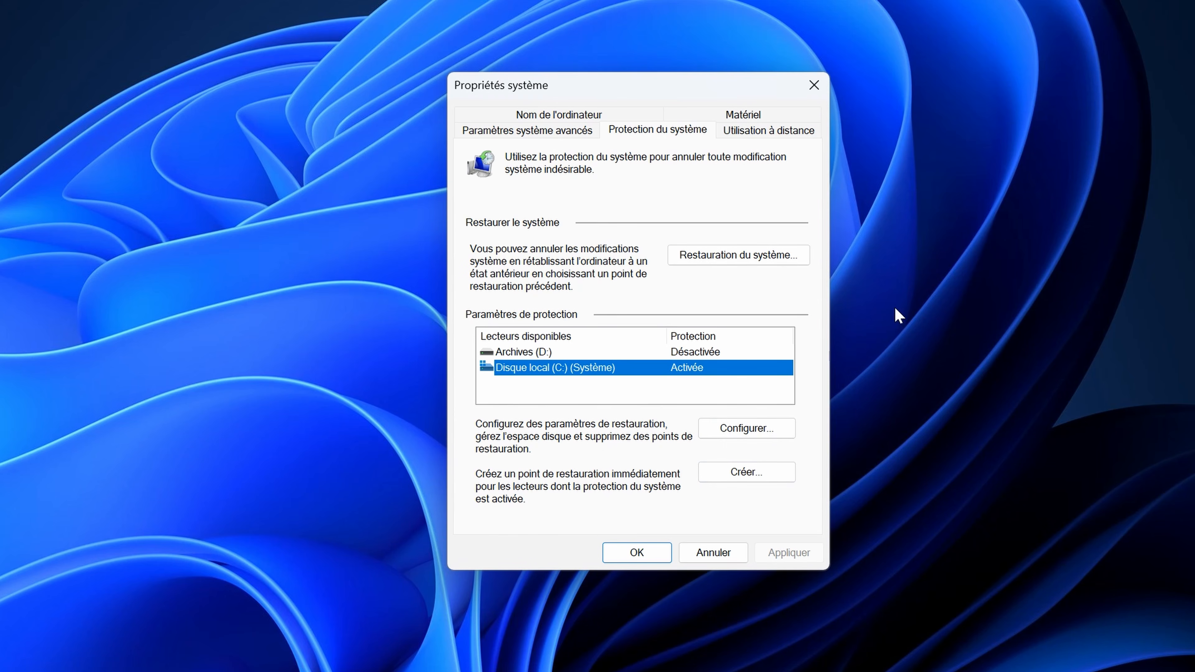
left_click(748, 430)
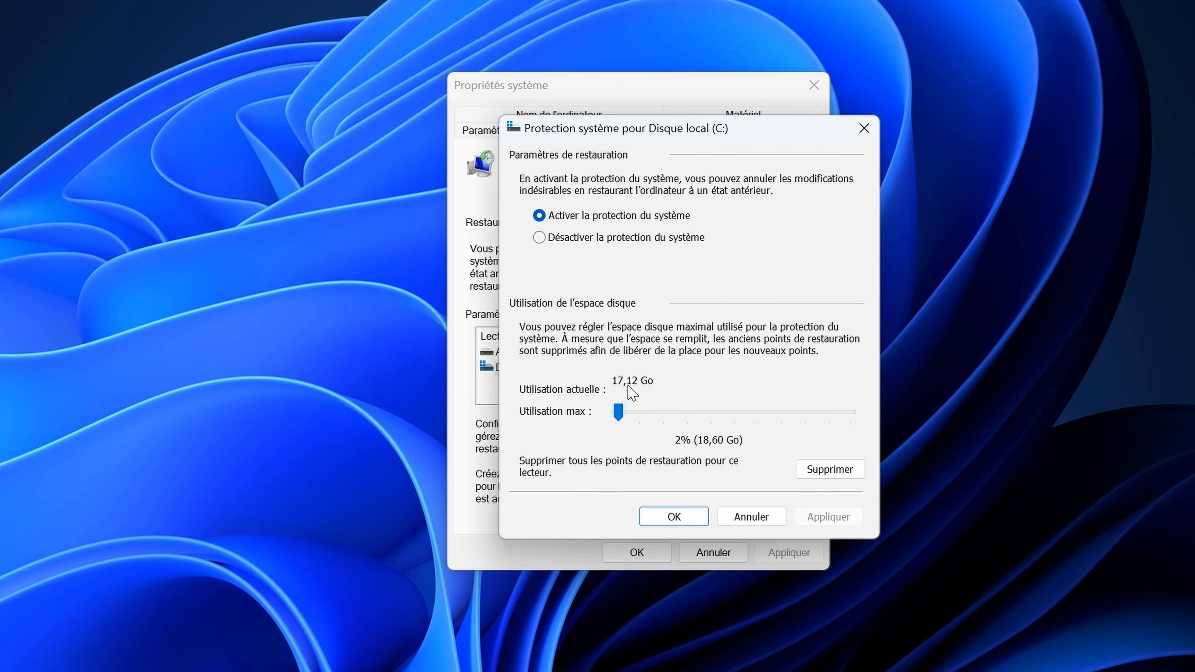
left_click_drag(620, 412, 718, 413)
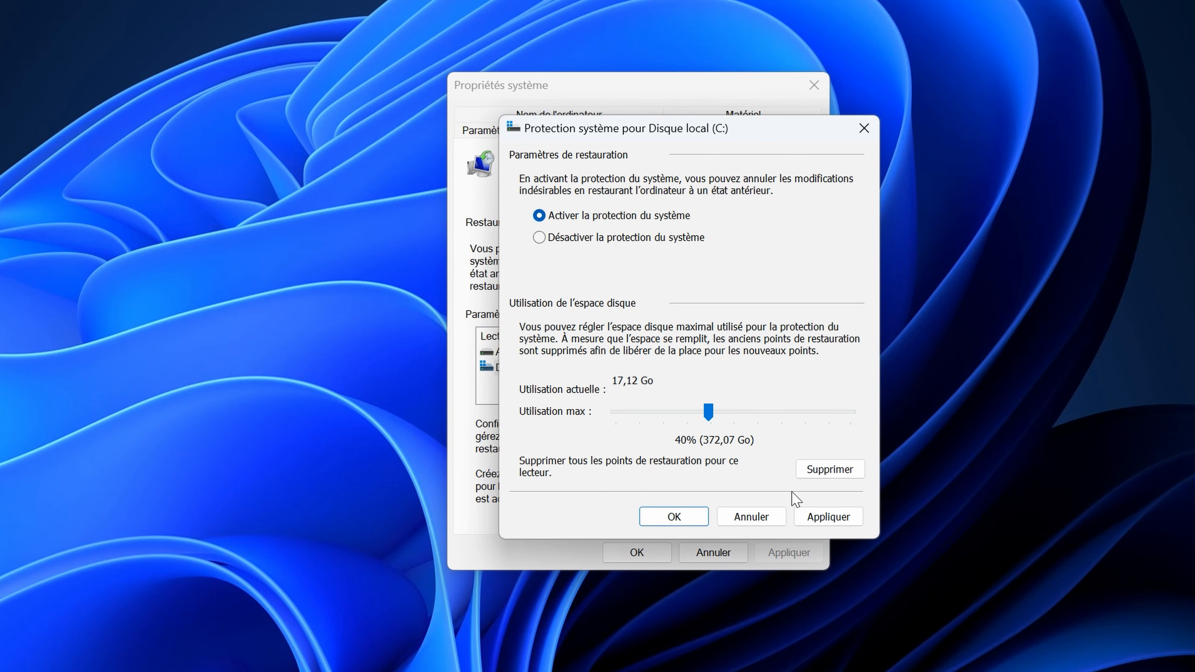
left_click(770, 517)
- Create a restore point with the description "Savegarde" and dismiss the completion message
left_click_drag(605, 90, 569, 123)
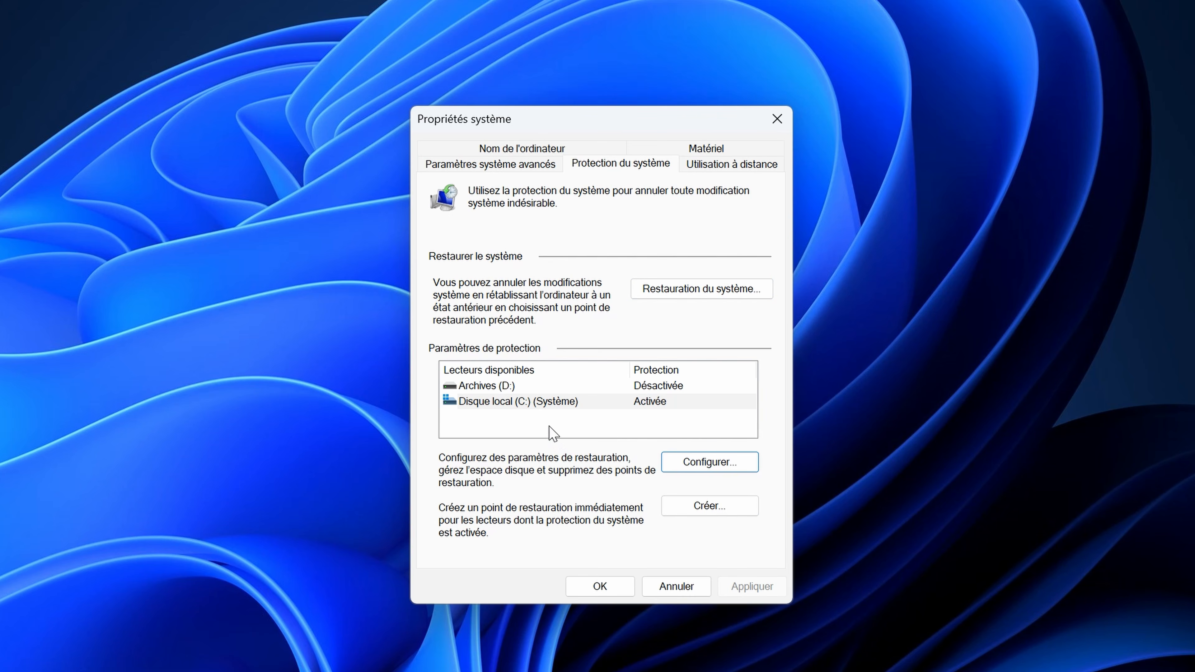
left_click(712, 506)
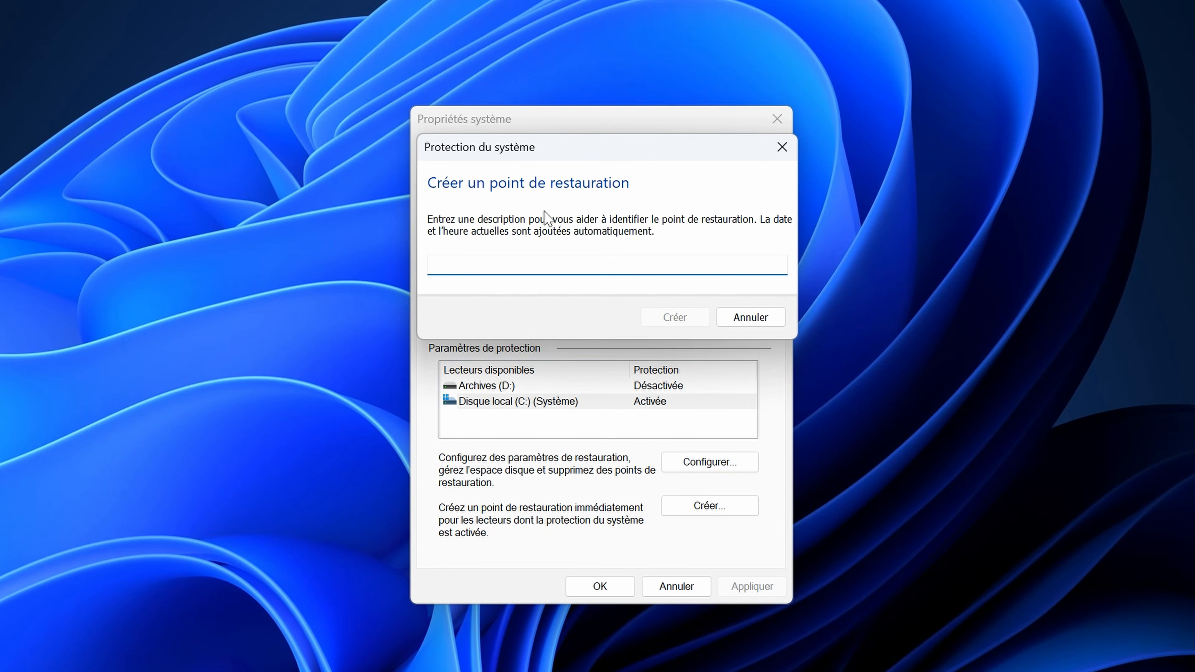
type("Savegarde")
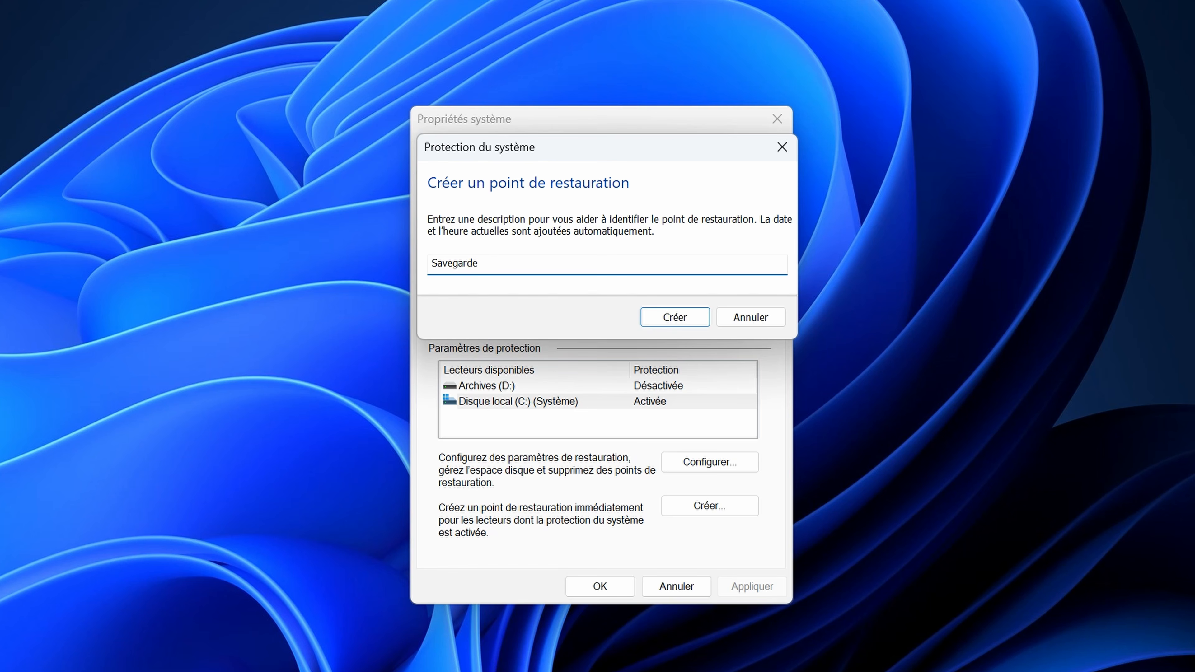
left_click(668, 317)
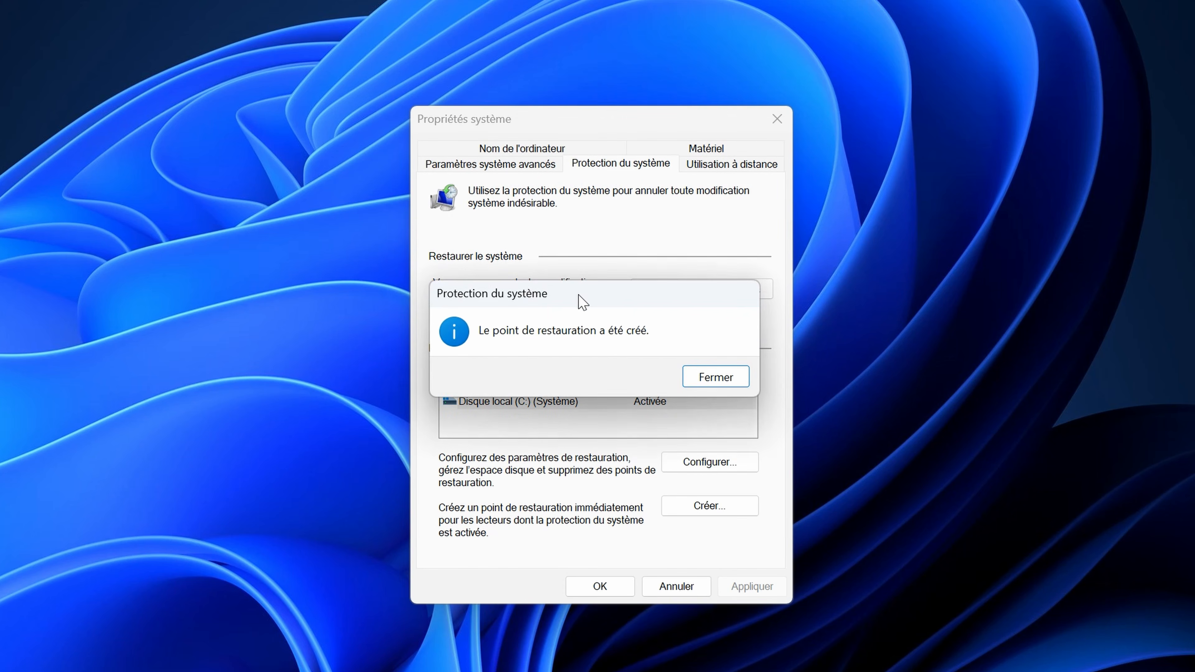
key("Return")
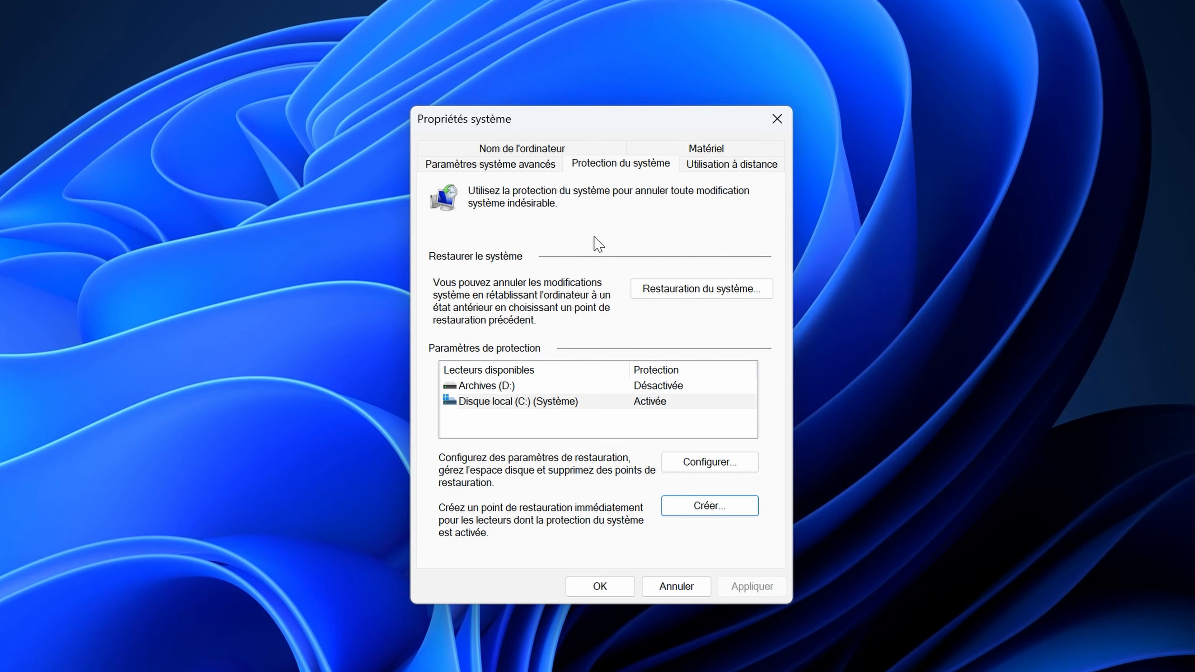
- Start System Restore and choose to use another restore point instead of the recommended one
left_click(715, 293)
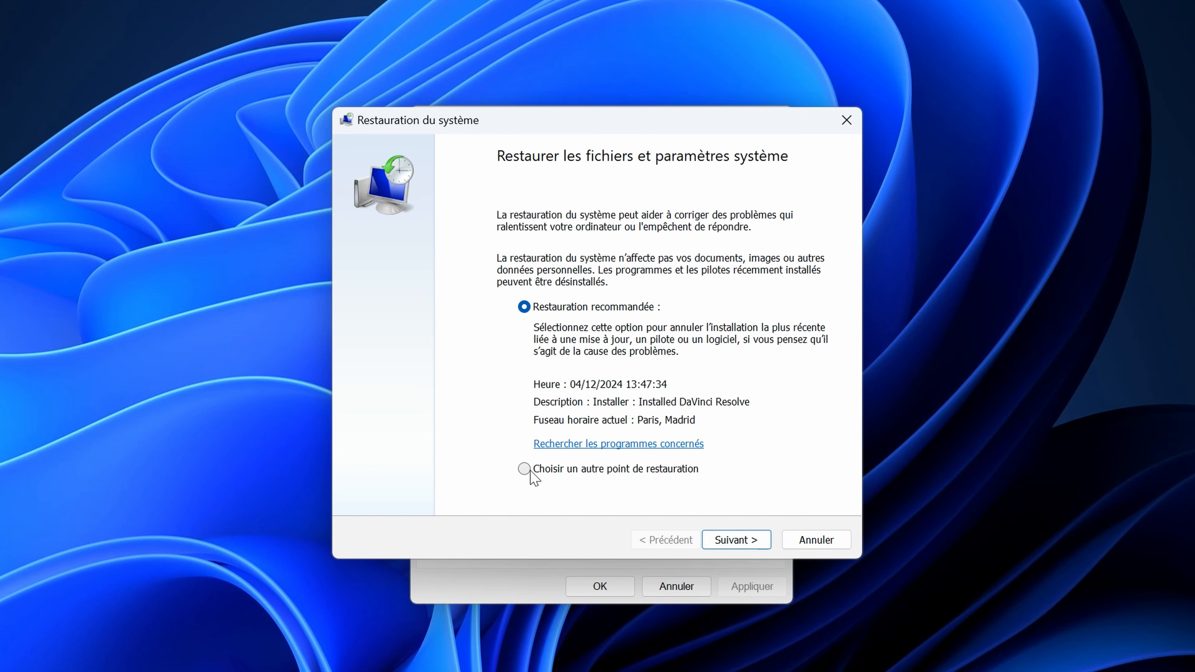
left_click(525, 469)
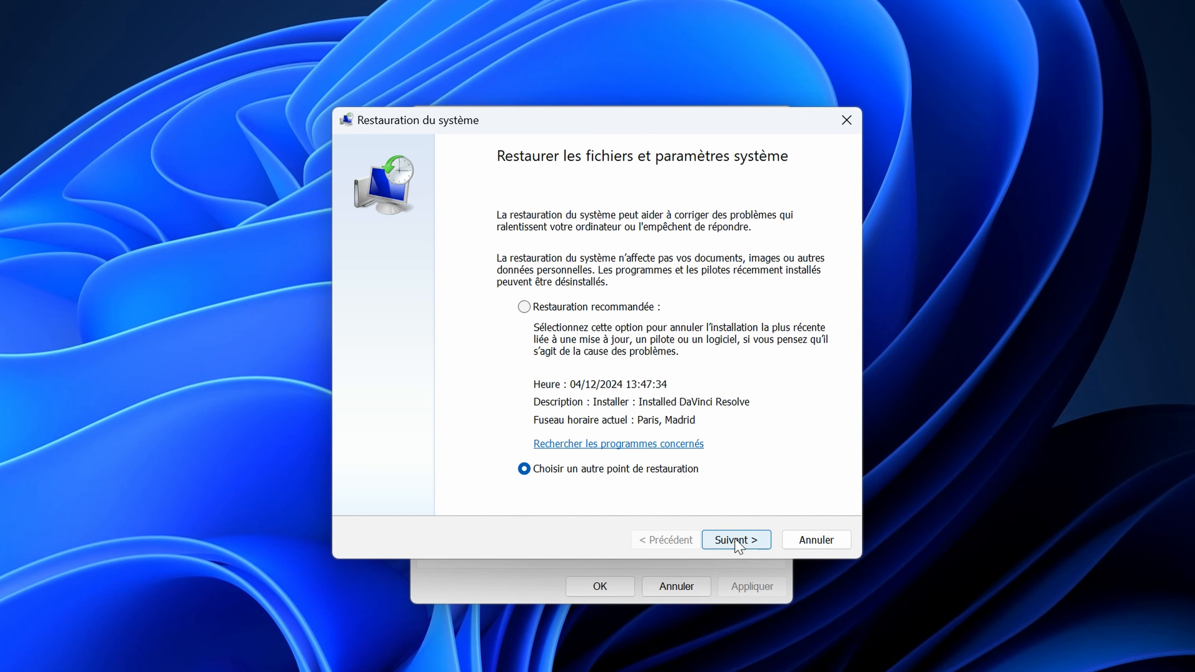
left_click(735, 540)
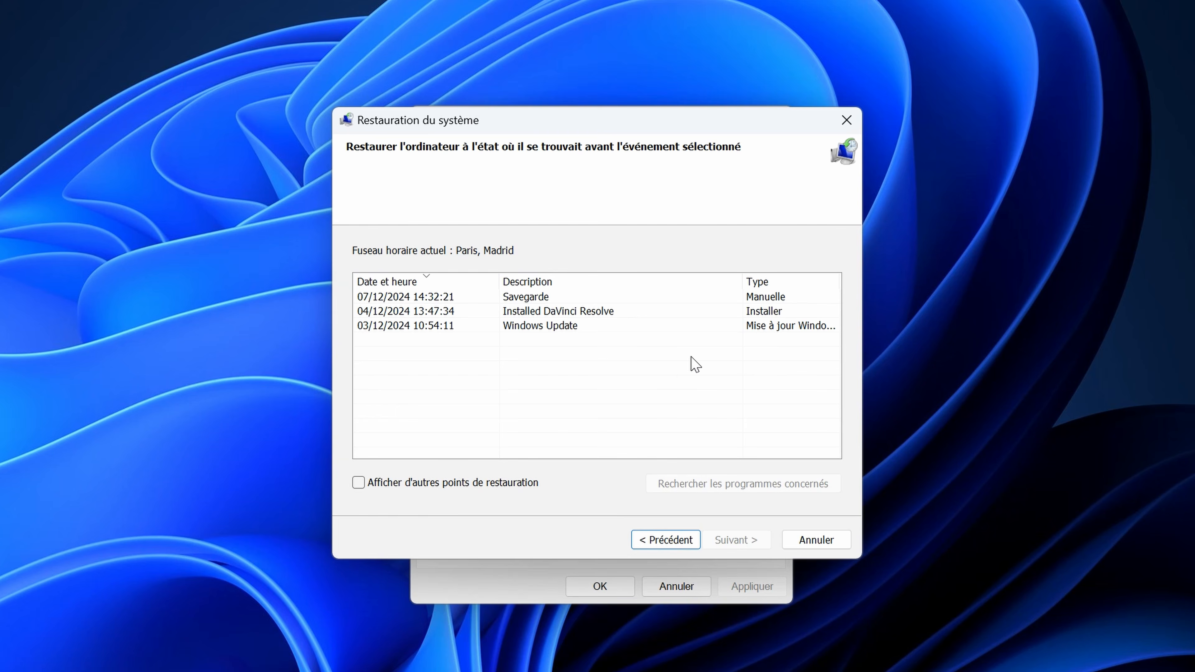
- Look through the available restore points: Savegarde, Installed DaVinci Resolve and Windows Update
left_click(433, 297)
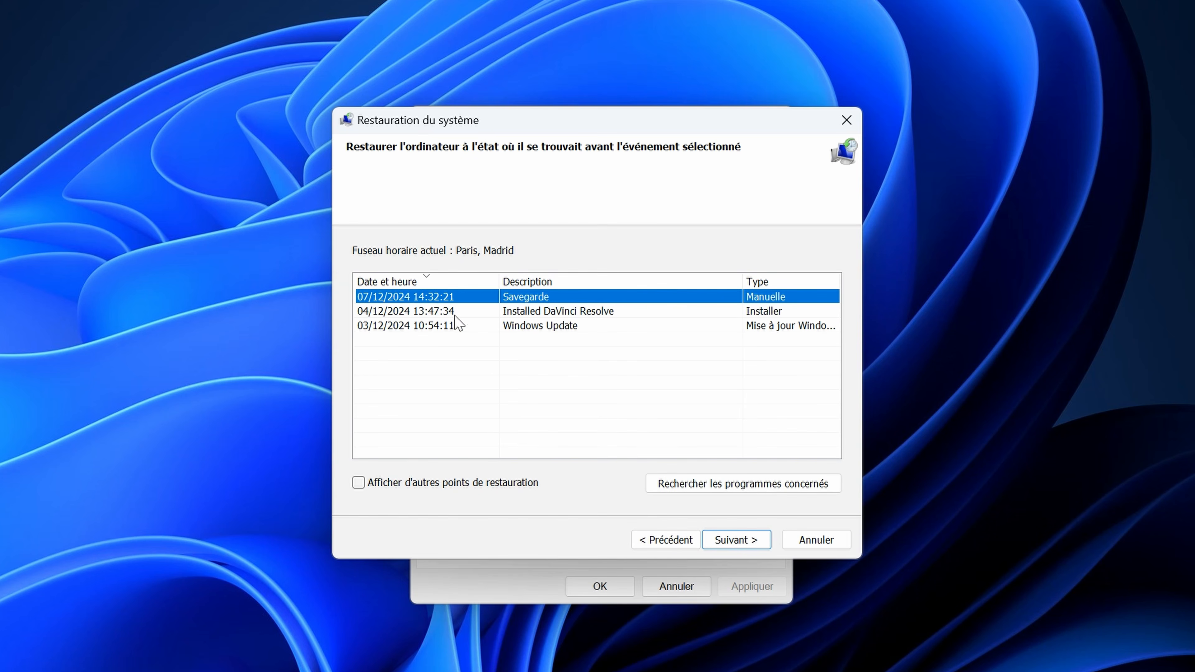
left_click(439, 312)
left_click(440, 326)
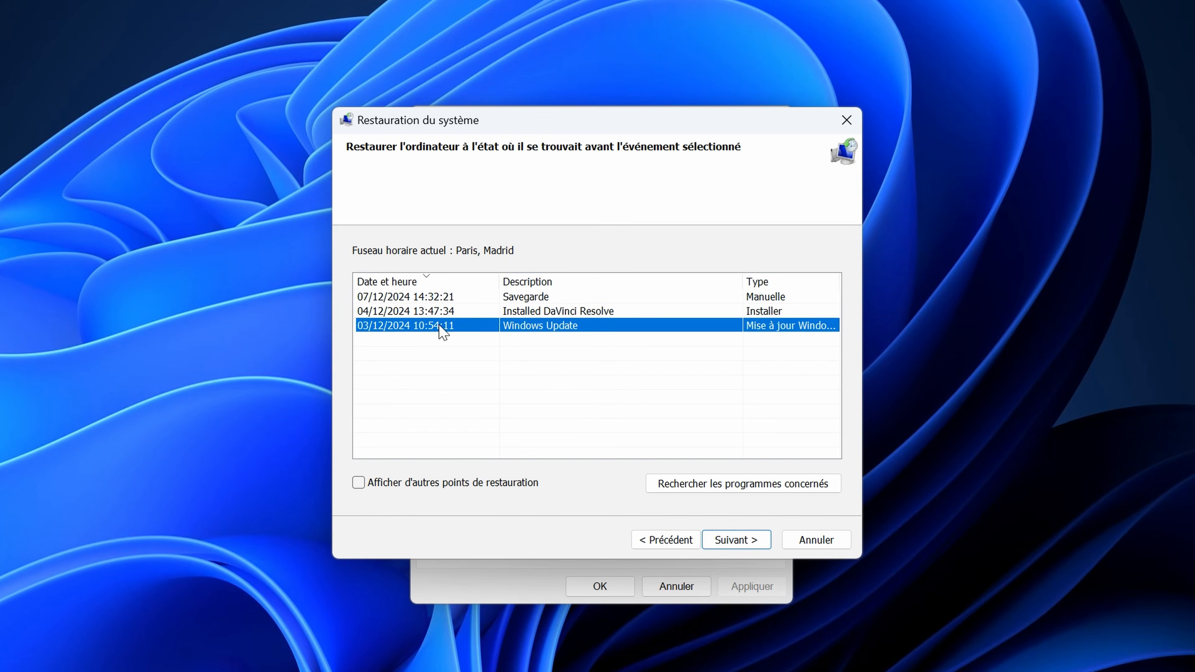
left_click(437, 313)
left_click(438, 298)
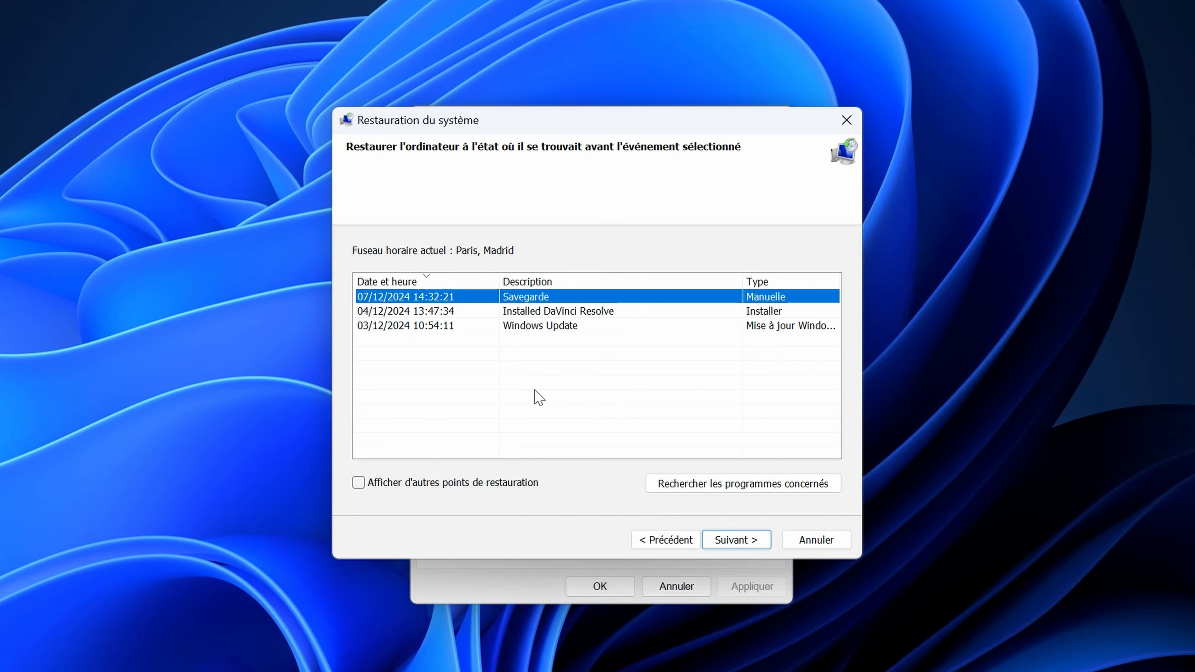
- Scan the Installed DaVinci Resolve restore point for affected programs and look through the programs and drivers it would remove
key("Down")
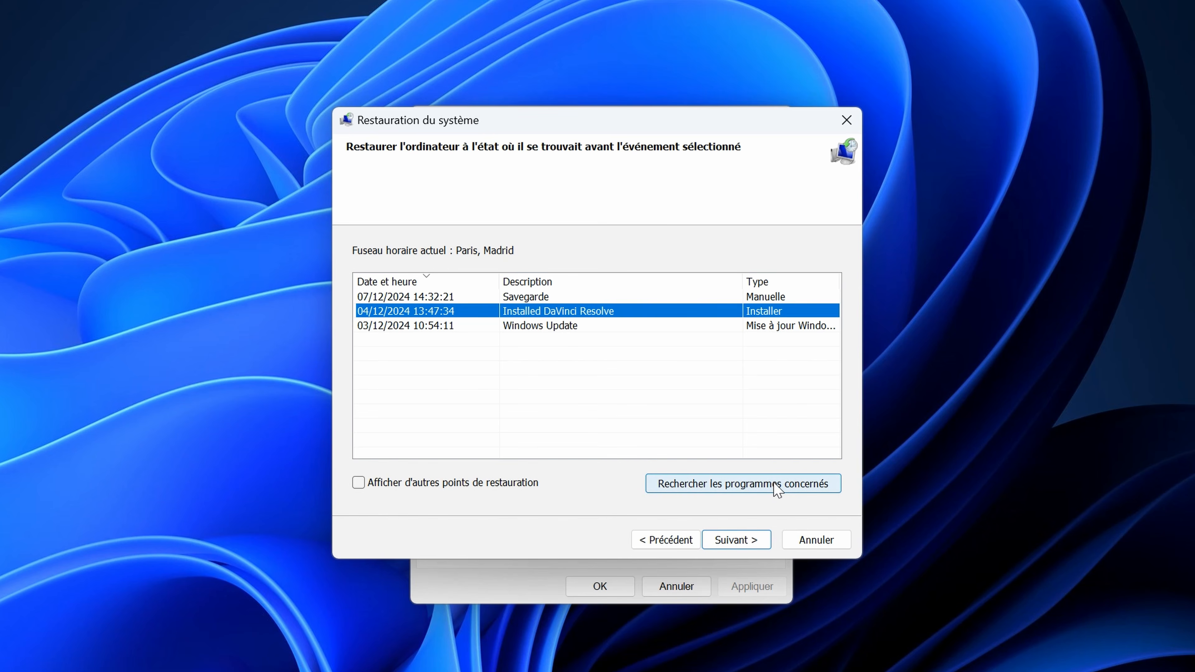
left_click(774, 485)
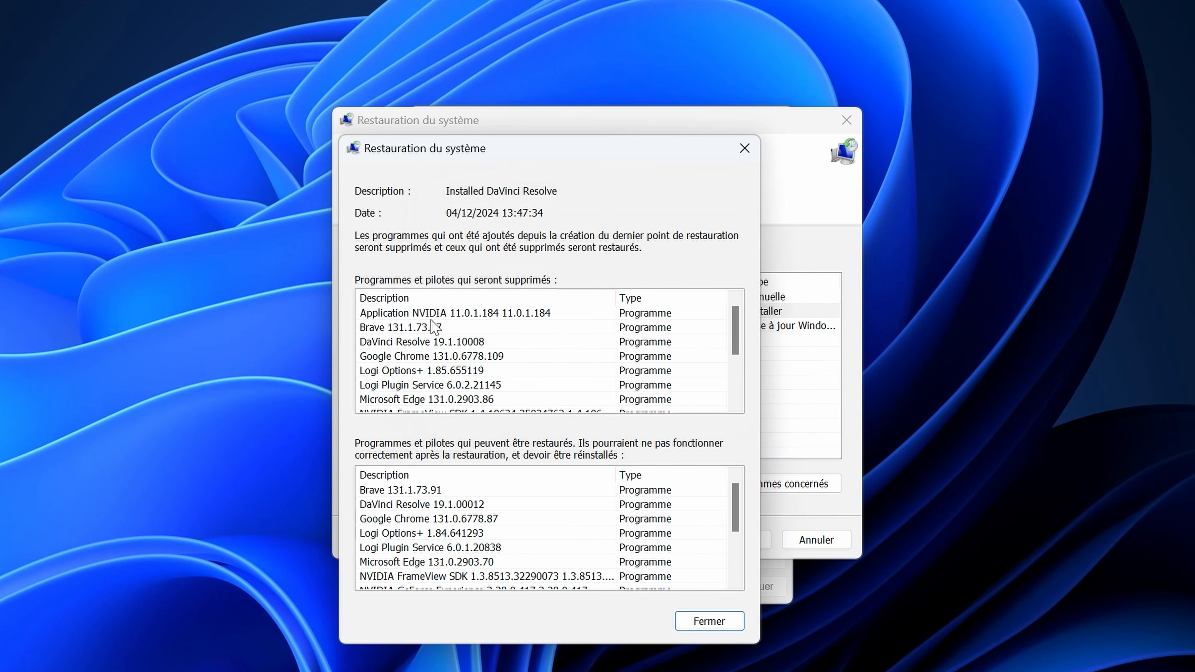
scroll(469, 336, "down", 1)
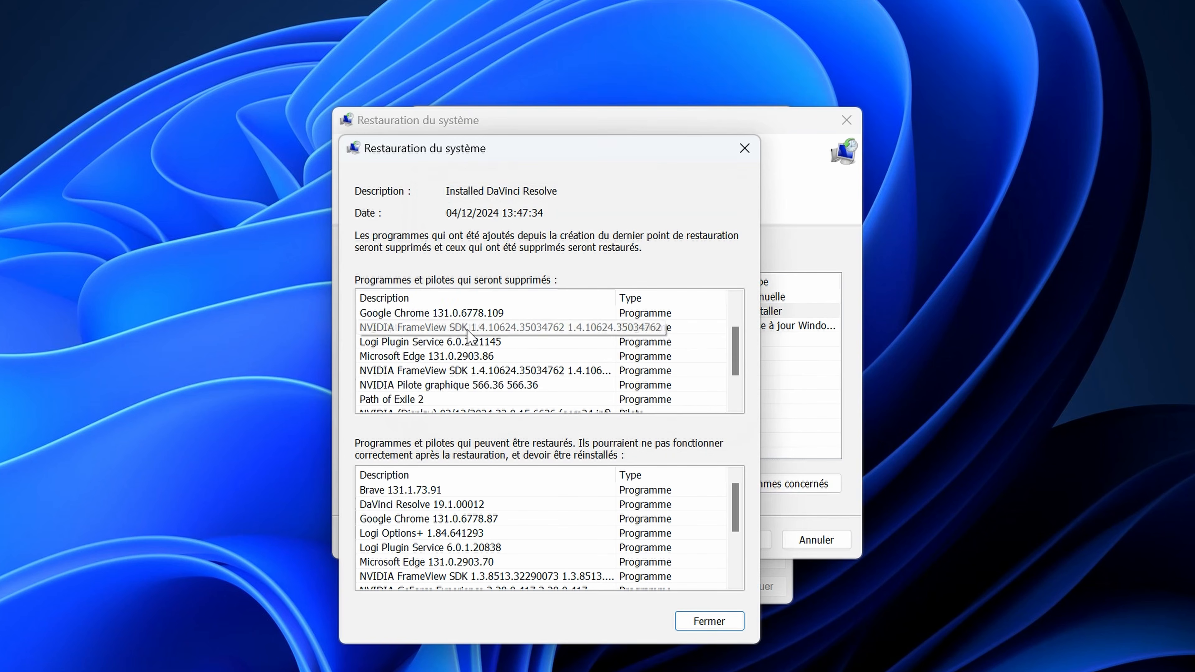
scroll(469, 335, "up", 1)
scroll(455, 518, "down", 3)
scroll(455, 518, "up", 2)
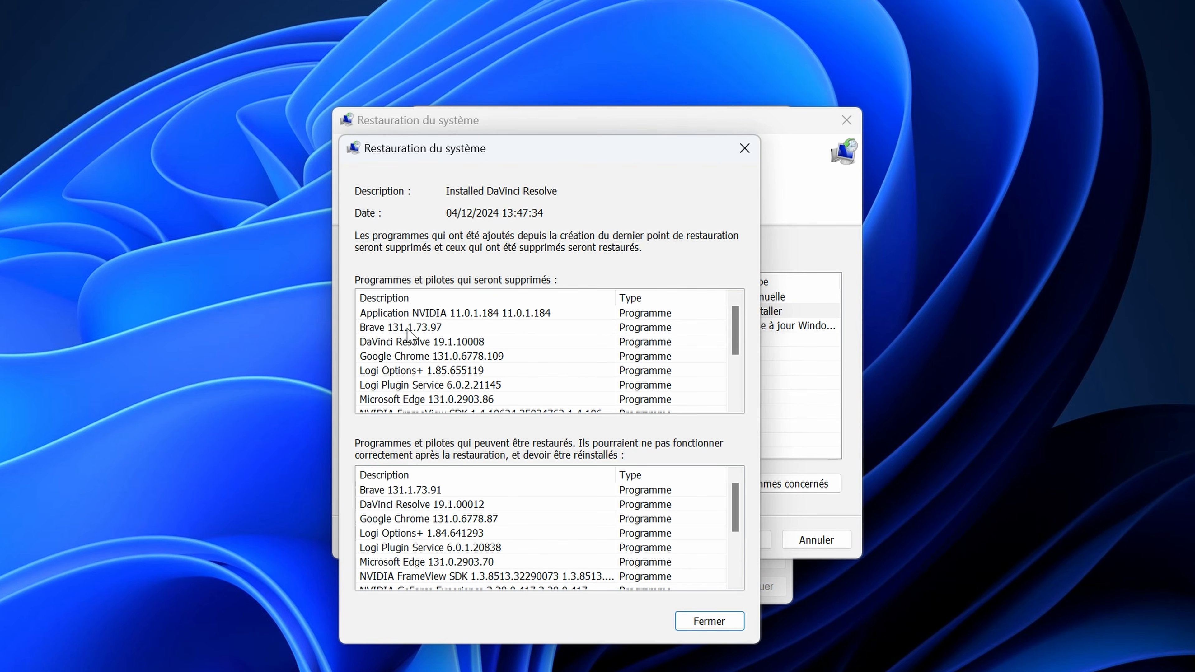
- Compare the Brave and DaVinci Resolve versions in the removed and restorable lists, check the NVIDIA application, and close the report
left_click(406, 329)
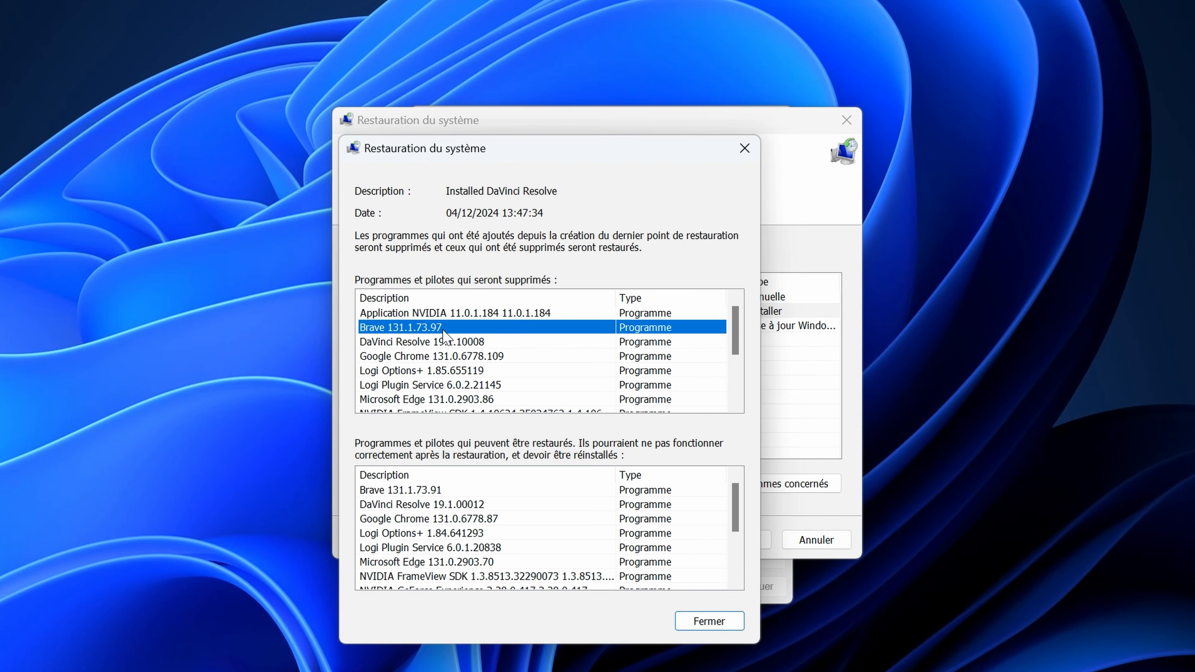
left_click(403, 491)
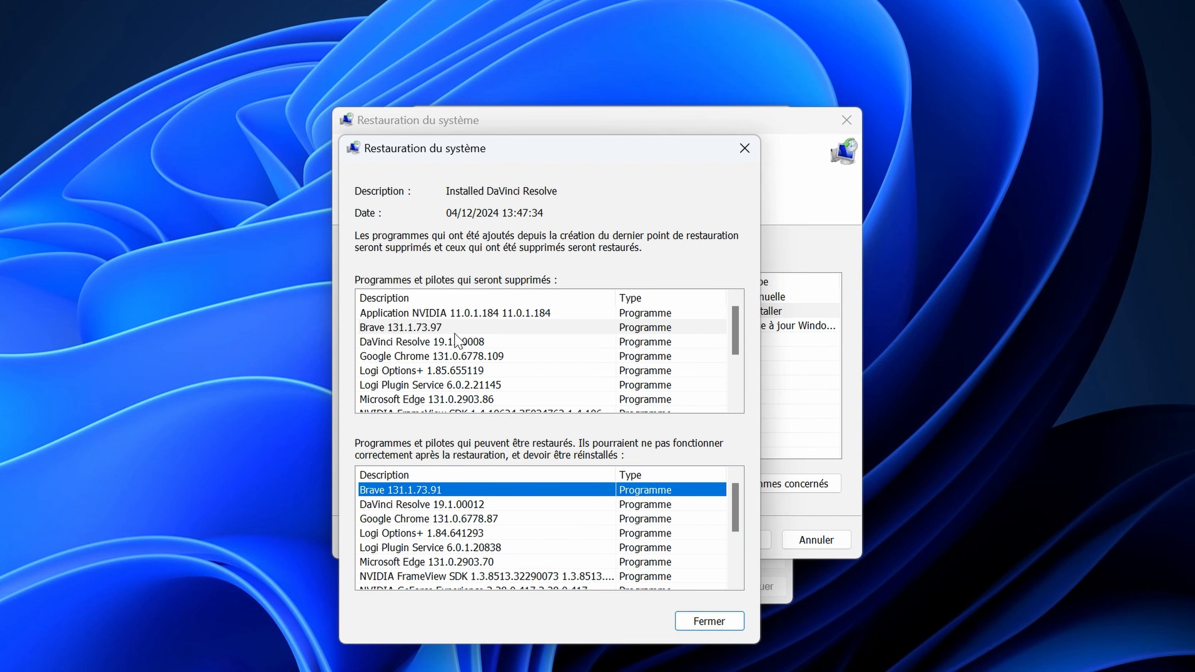
left_click(445, 342)
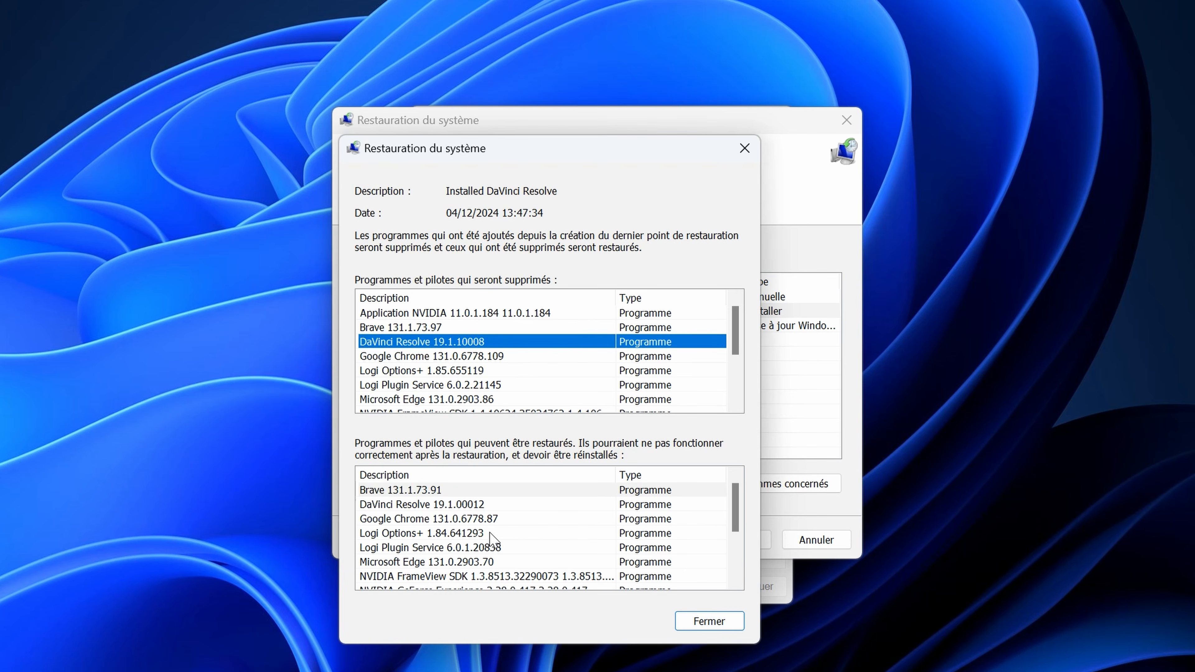
left_click(453, 506)
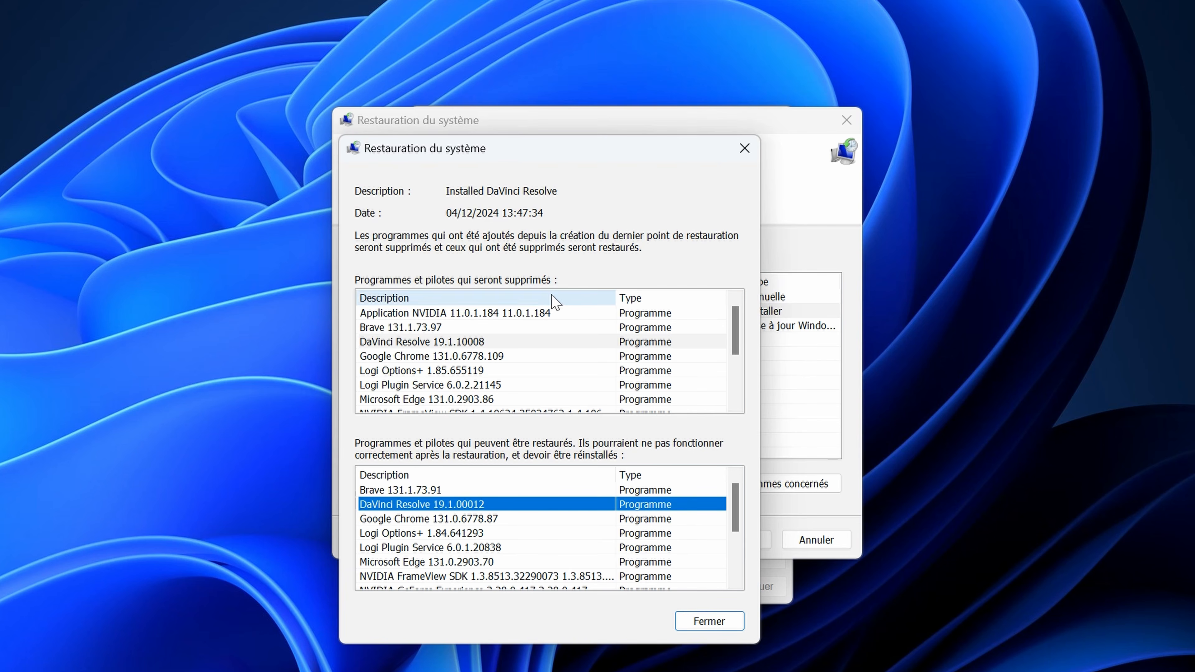
left_click(407, 314)
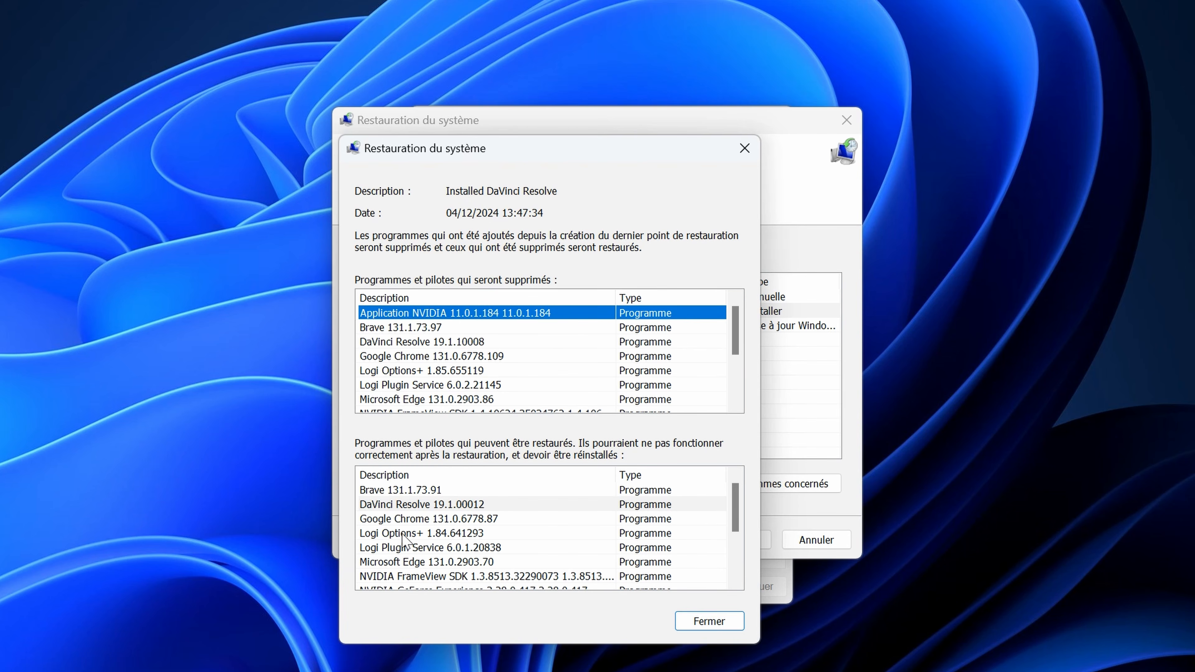
left_click(689, 622)
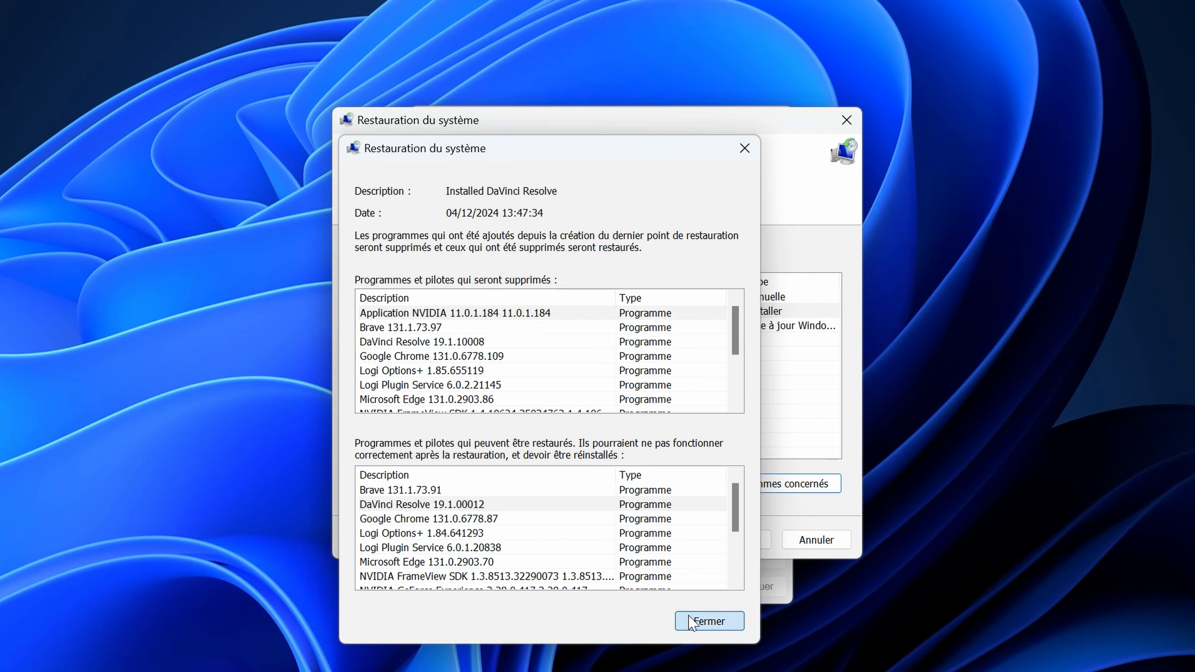
- Select the Installed DaVinci Resolve restore point dated 04/12/2024 13:47:34 after going over the Windows Update one
left_click(504, 312)
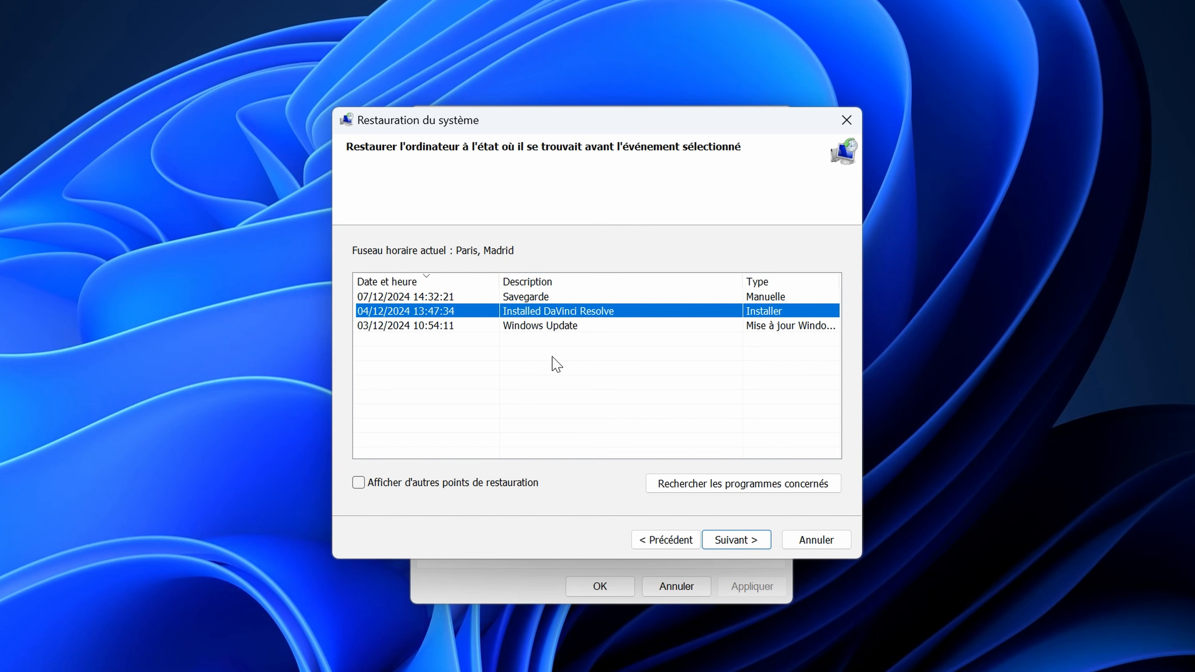
left_click(552, 357)
left_click(502, 329)
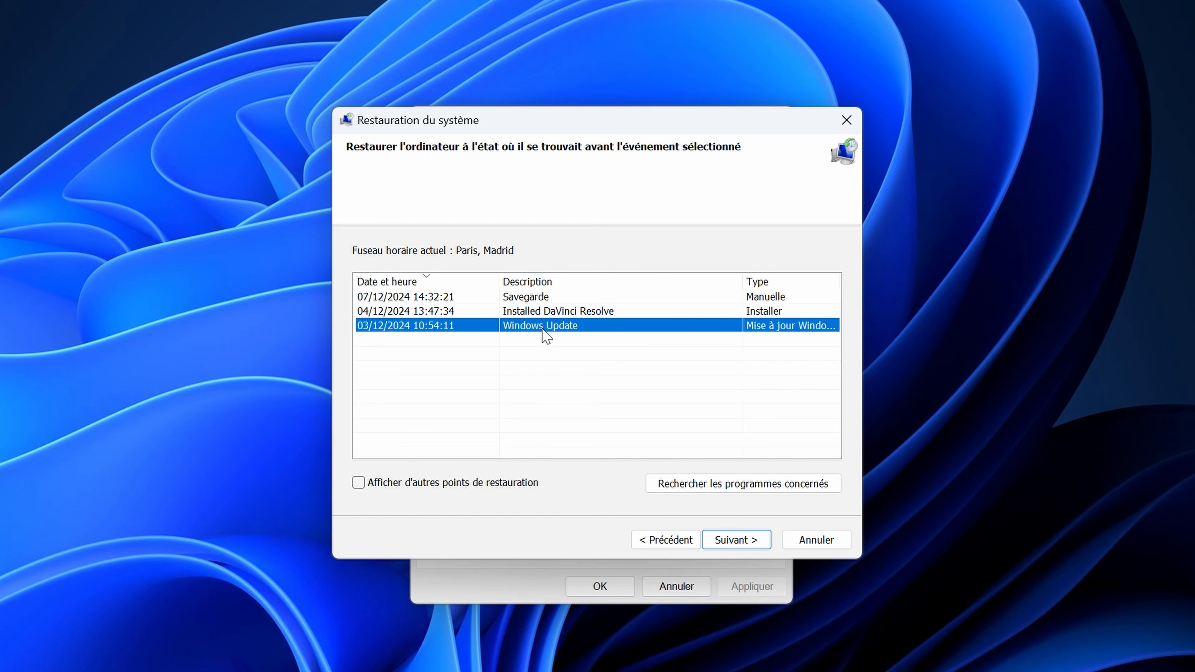
left_click(452, 313)
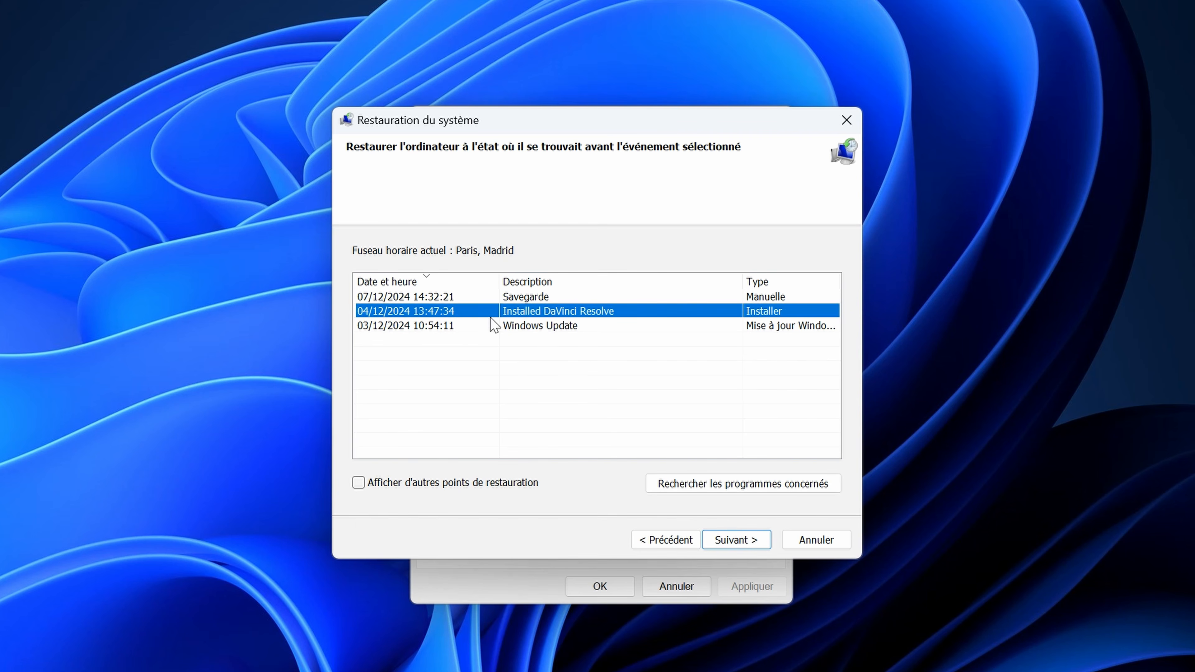